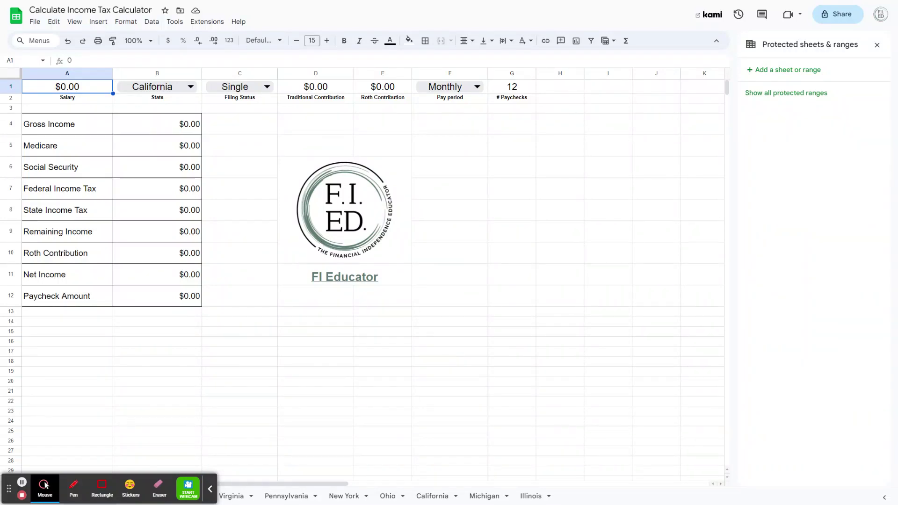
Enter a $100,000 salary and keep California as the state.
left_click(209, 490)
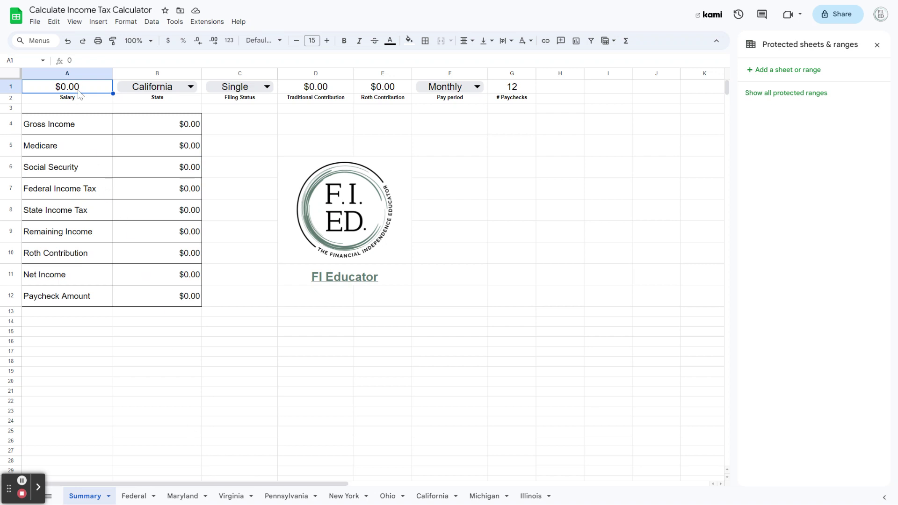
type("1000")
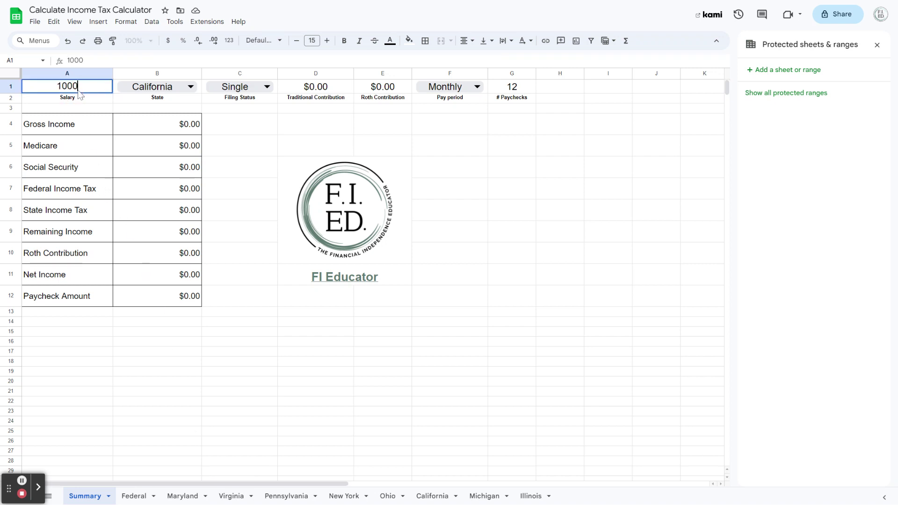
type("00")
key("Tab")
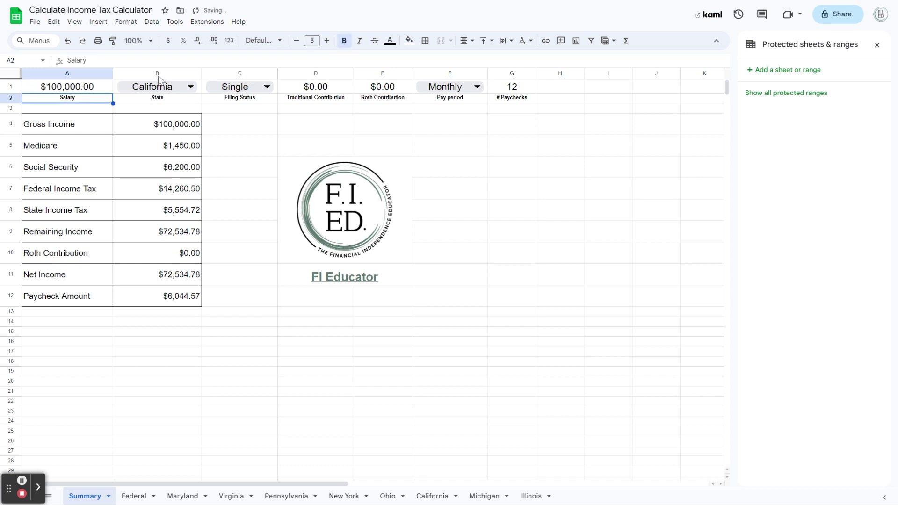
key("Return")
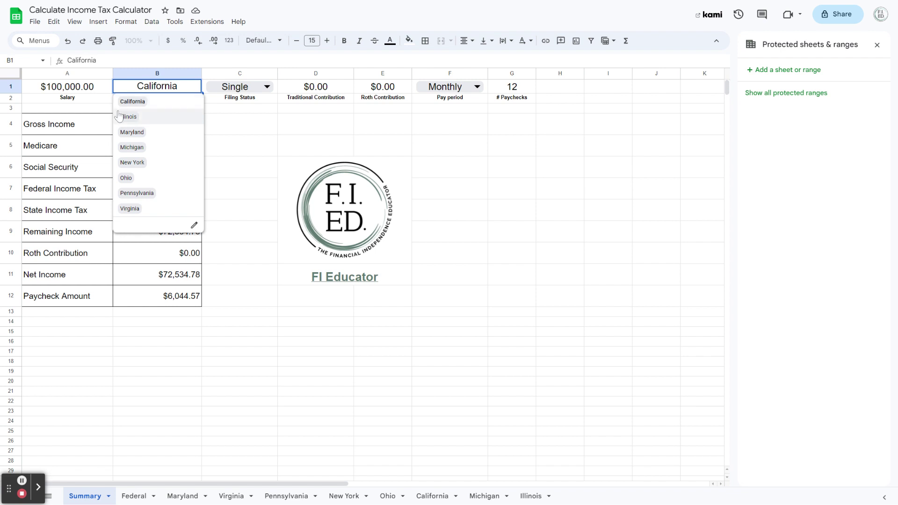
left_click(160, 105)
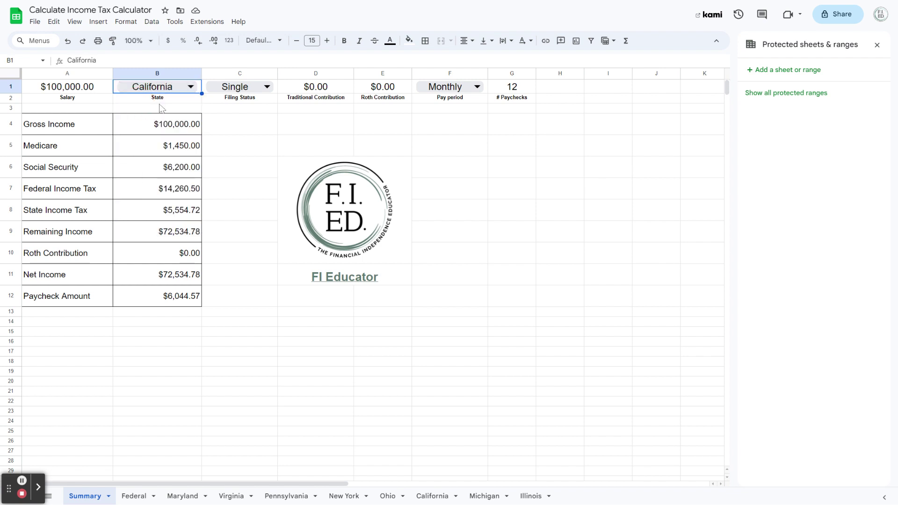
Switch the filing status to Married, then back to Single.
left_click(251, 87)
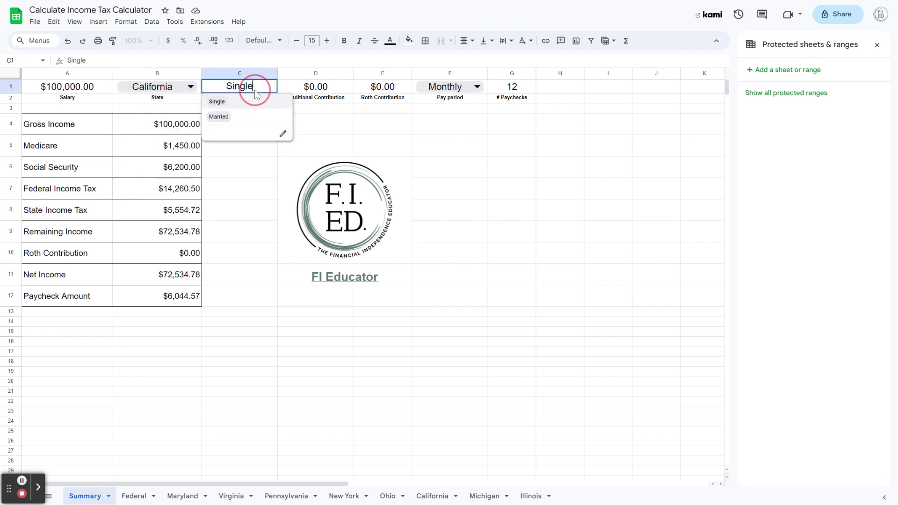
left_click(219, 117)
left_click(231, 104)
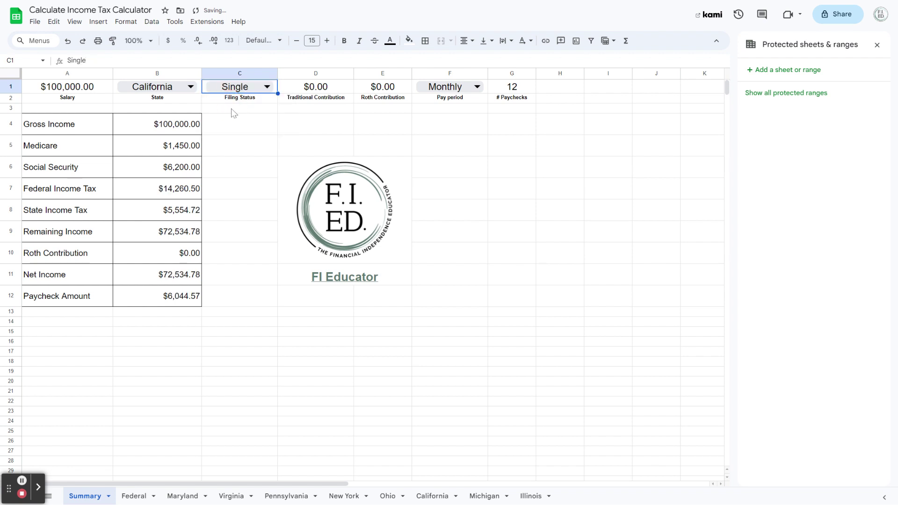
Enter a $5,000 traditional contribution and a $2,000 Roth contribution.
left_click(311, 93)
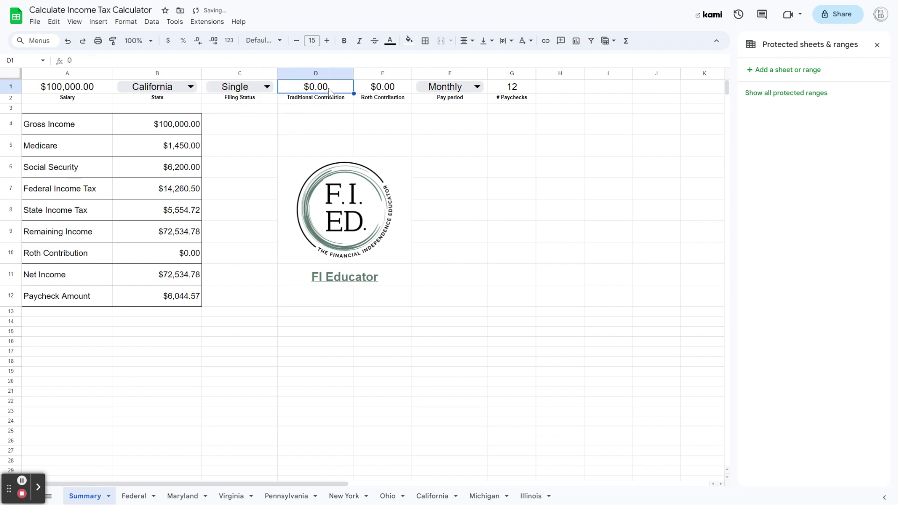
type("5000")
key("Return")
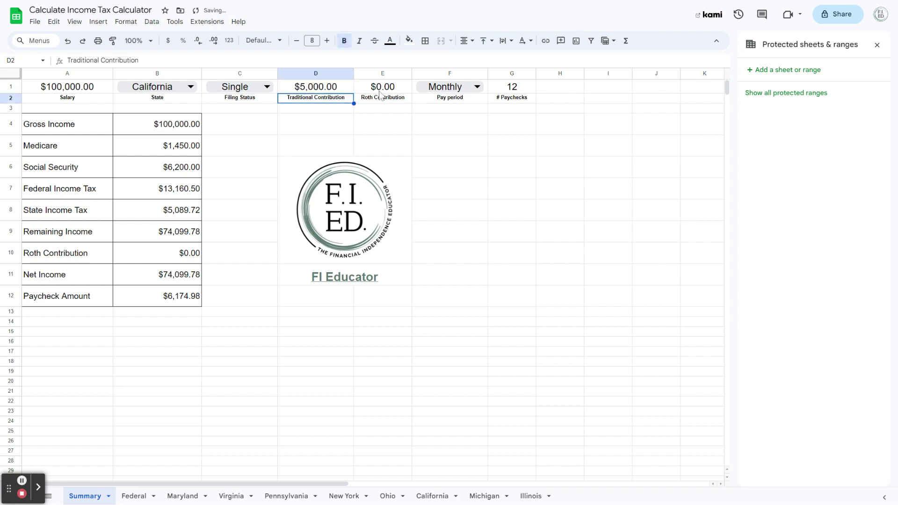
left_click(379, 89)
type("2000")
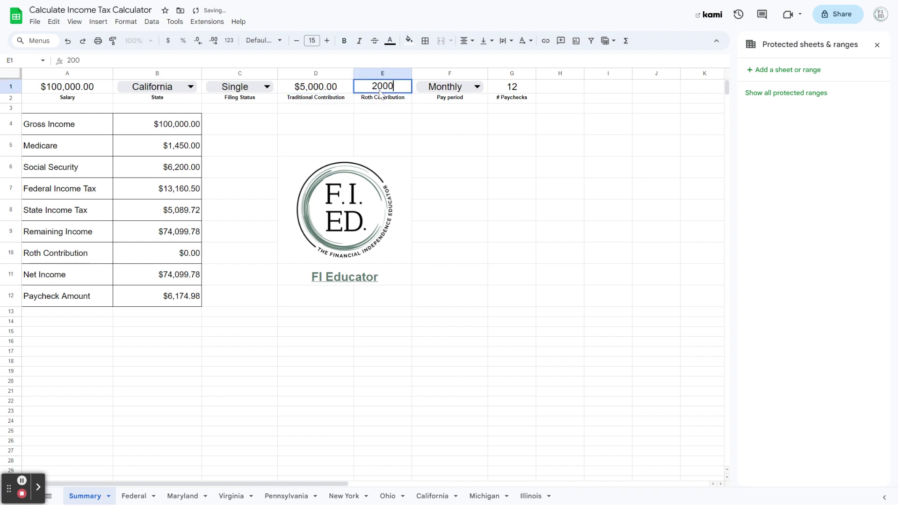
key("Return")
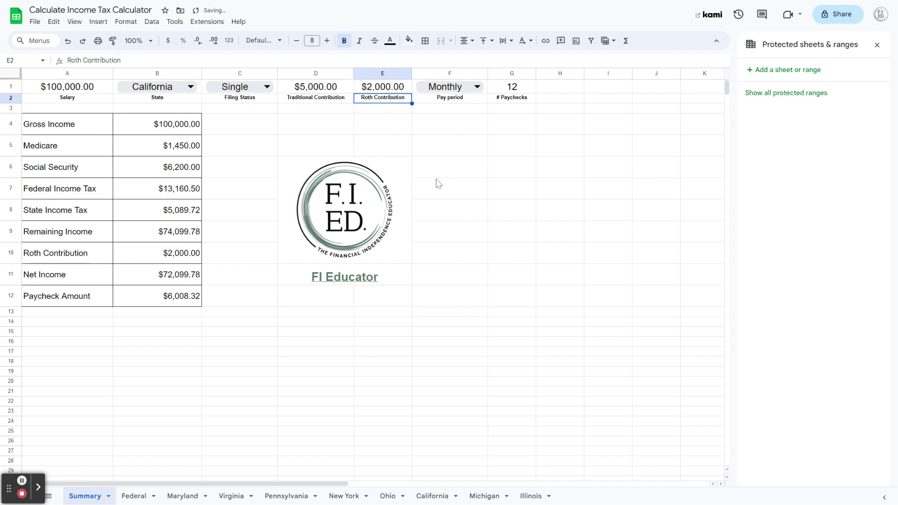
Set the pay period to Bi-weekly, then change it to Semi-monthly.
left_click(458, 87)
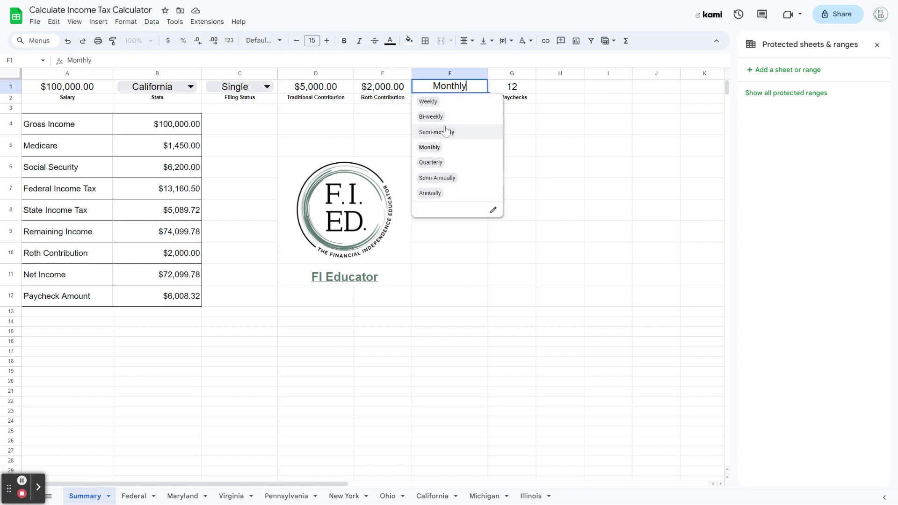
left_click(430, 117)
left_click(469, 89)
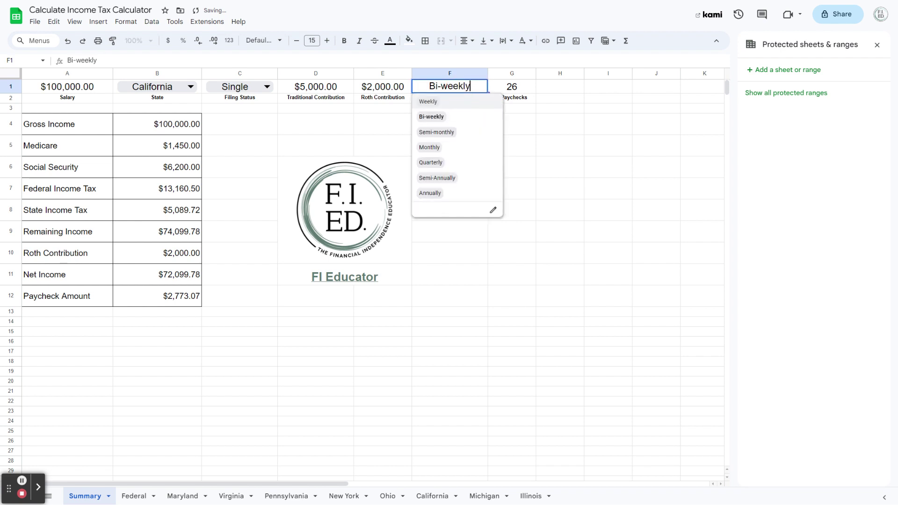
left_click(437, 132)
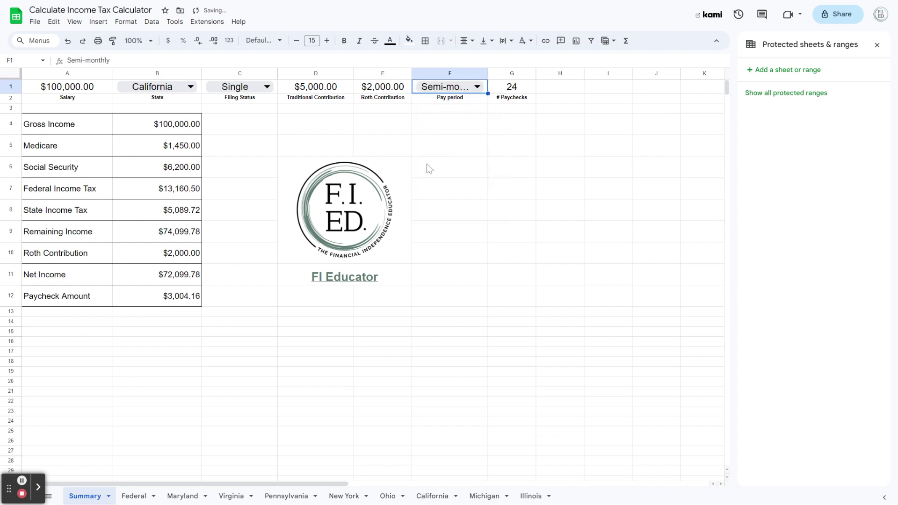
left_click(92, 131)
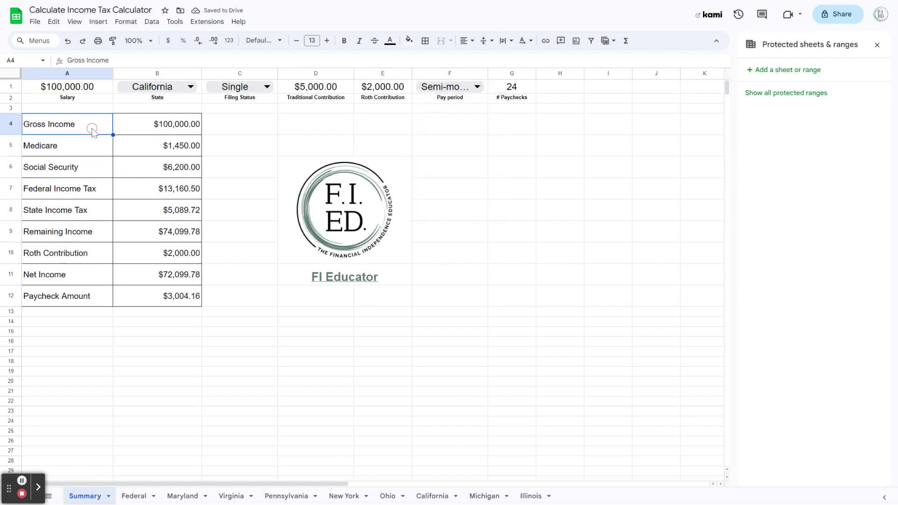
left_click_drag(169, 152, 163, 212)
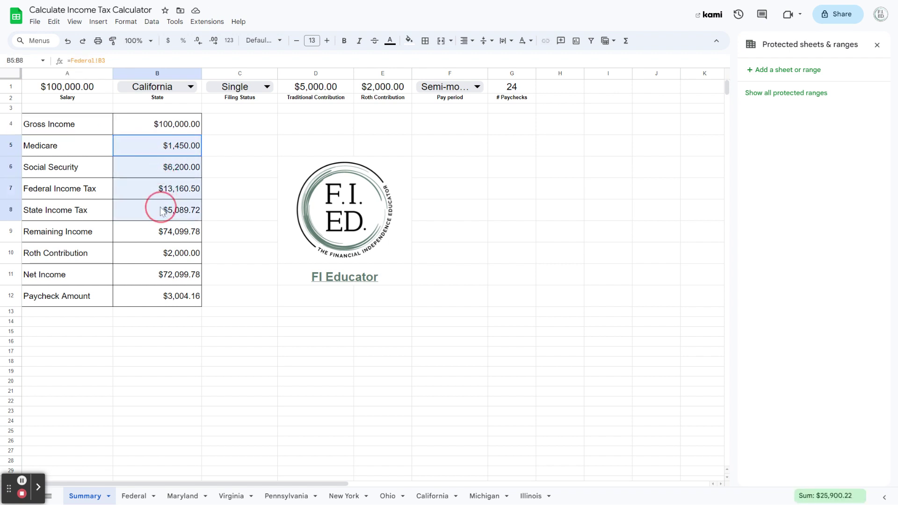
left_click(150, 304, "ctrl")
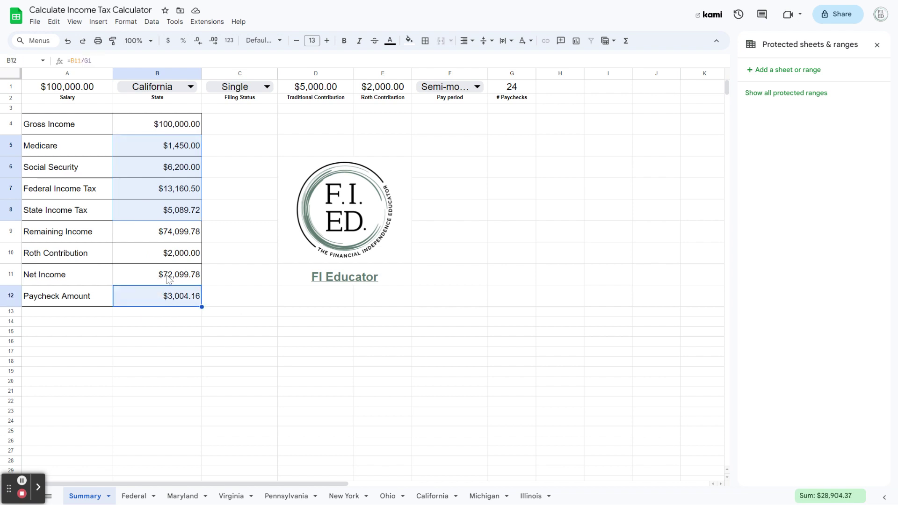
left_click(200, 335)
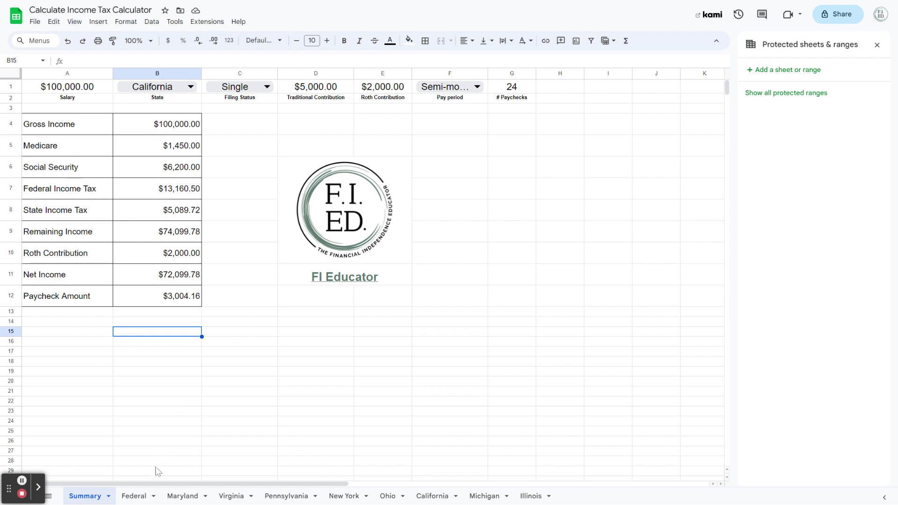
left_click(132, 496)
left_click(184, 352)
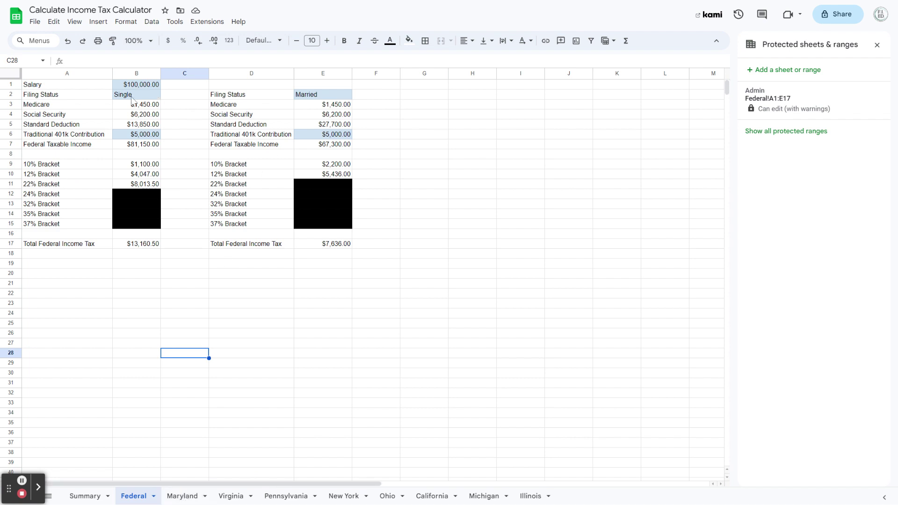
left_click(182, 496)
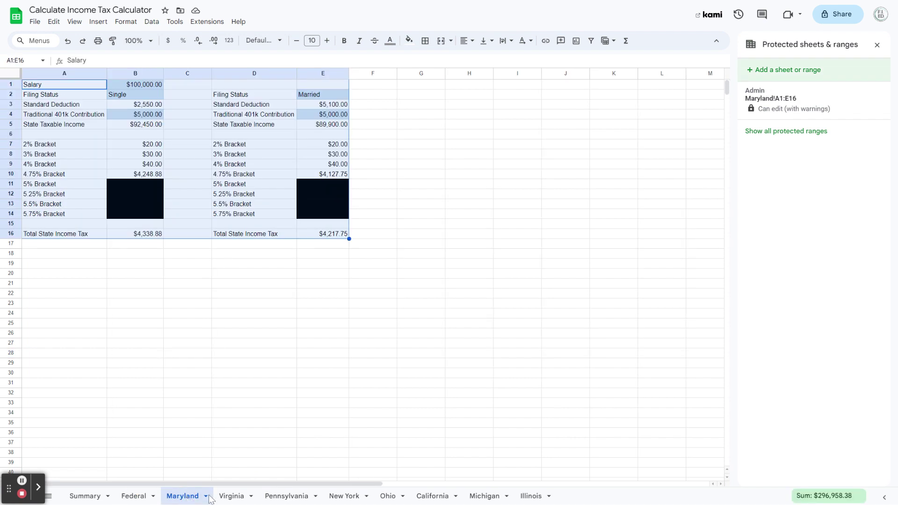
left_click(232, 496)
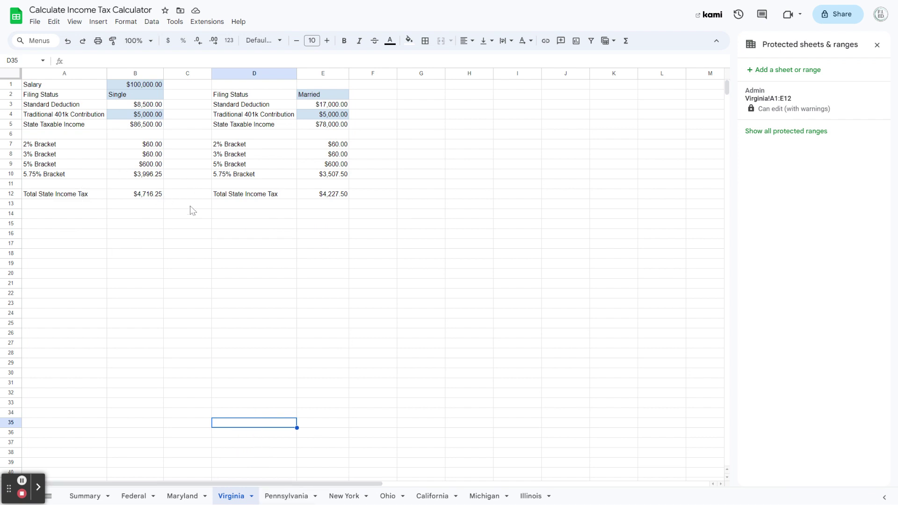
left_click(91, 494)
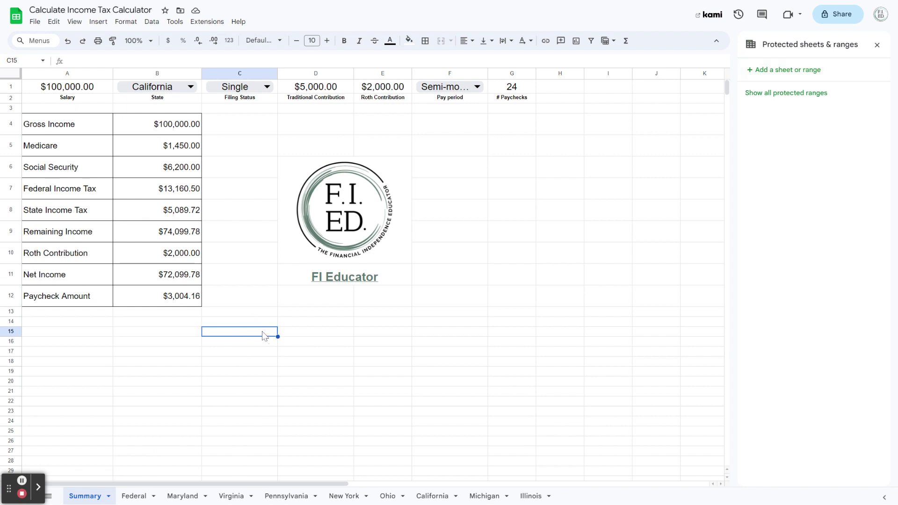
Select the salary cell and change the state to Maryland.
left_click(58, 91)
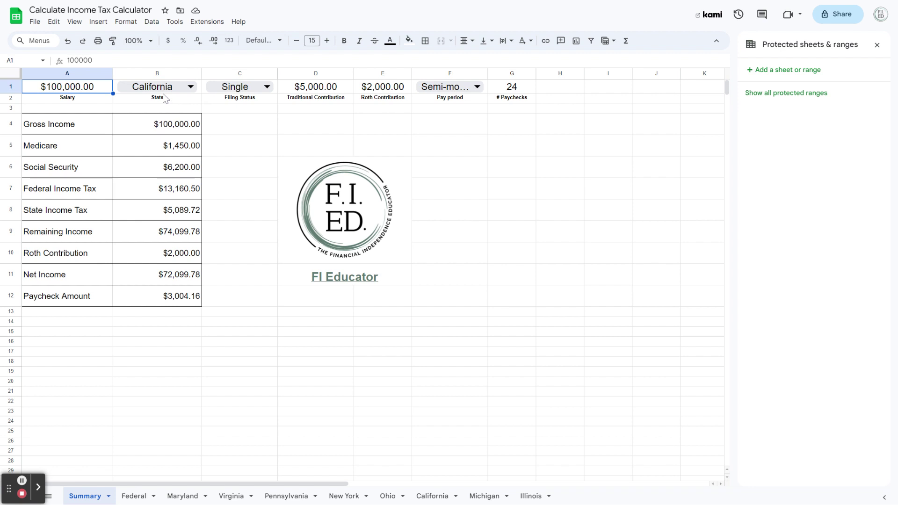
left_click(131, 91)
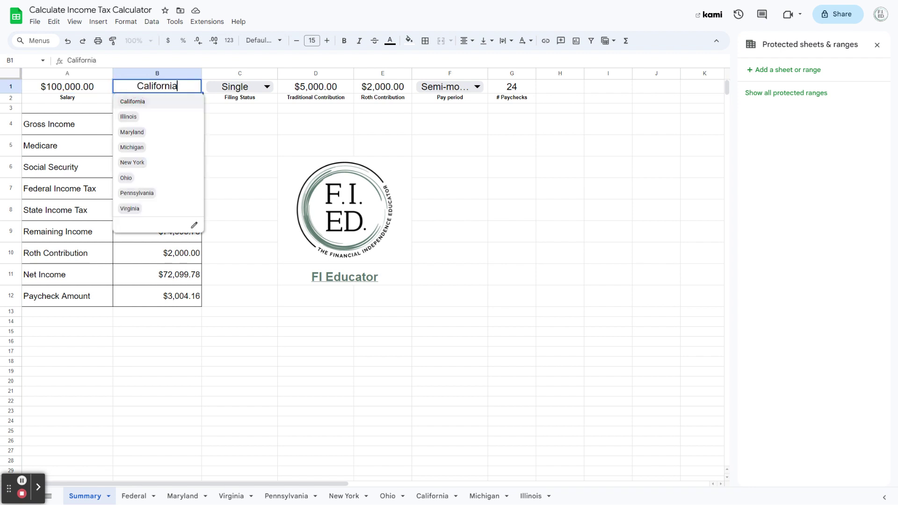
left_click(133, 133)
Set filing status to Married and review the results from Gross Income to Paycheck Amount.
left_click(252, 88)
left_click(237, 117)
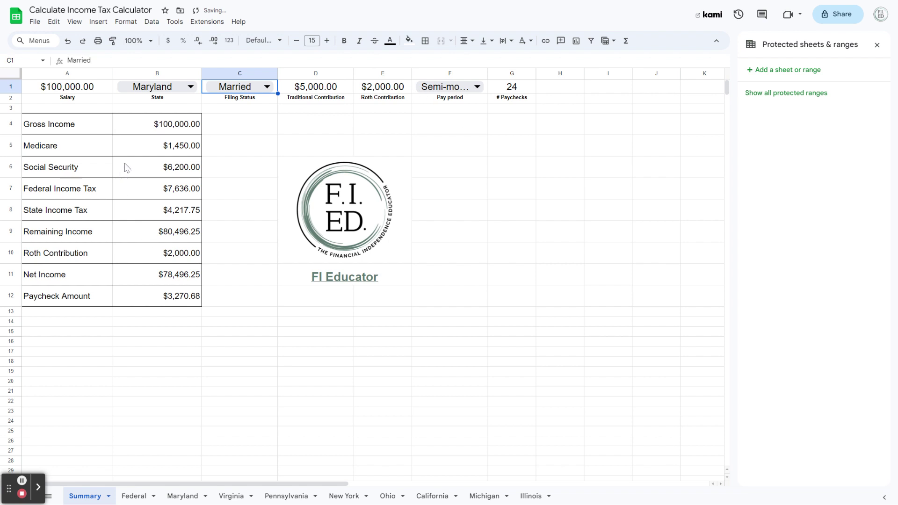
left_click_drag(147, 130, 161, 295)
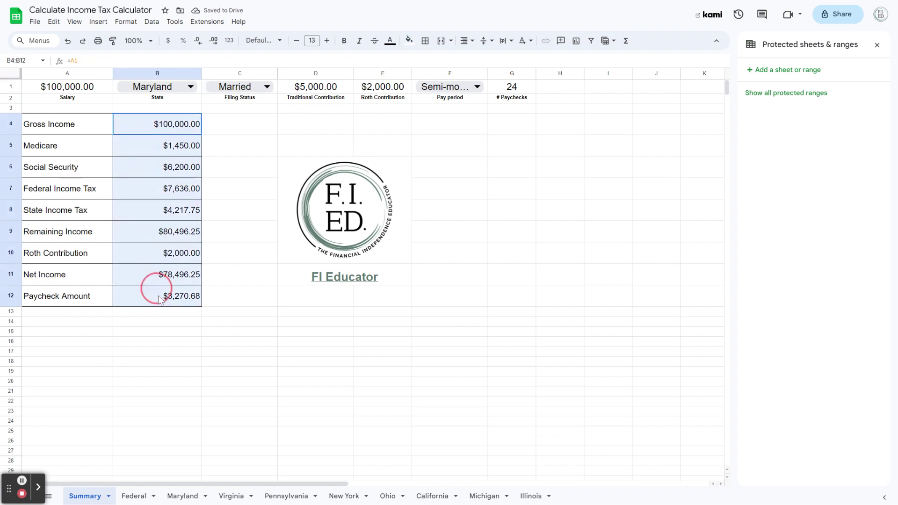
left_click(175, 335)
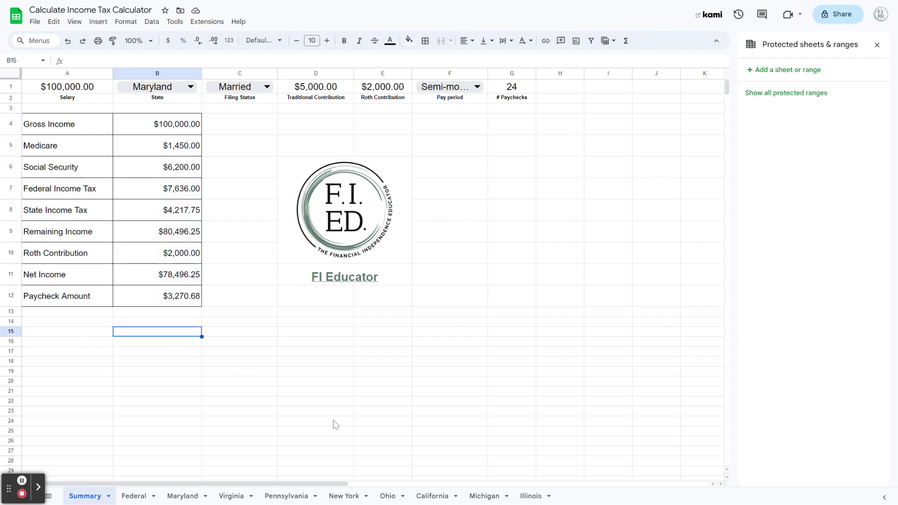